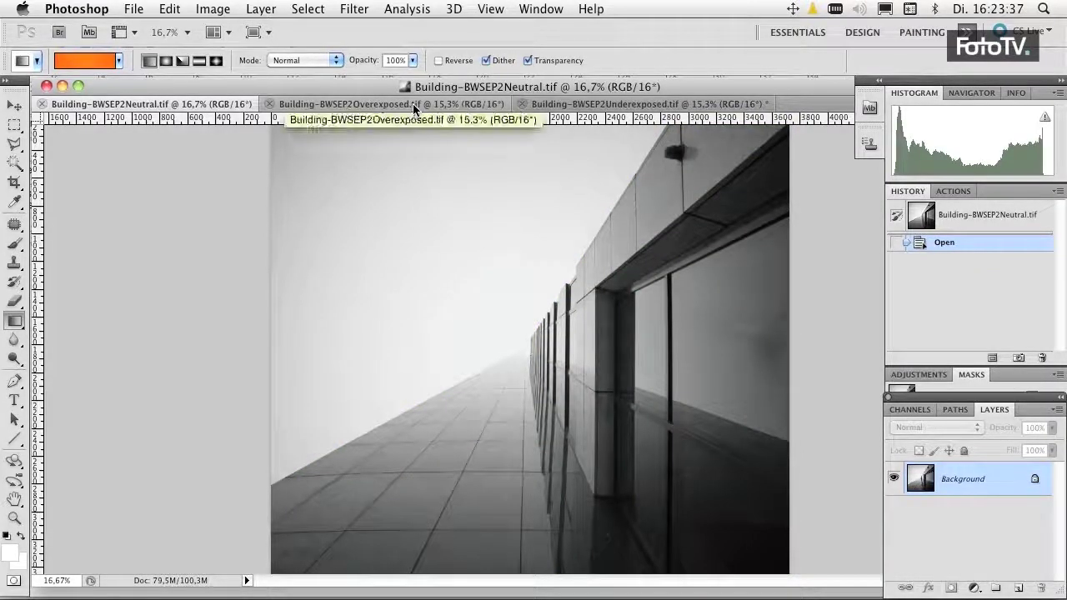
Duplicate the Background layer of Building-BWSEP2Neutral.tif into the Building-BWSEP2Underexposed.tif document
{"action": "left_click", "coordinate": [604, 105]}
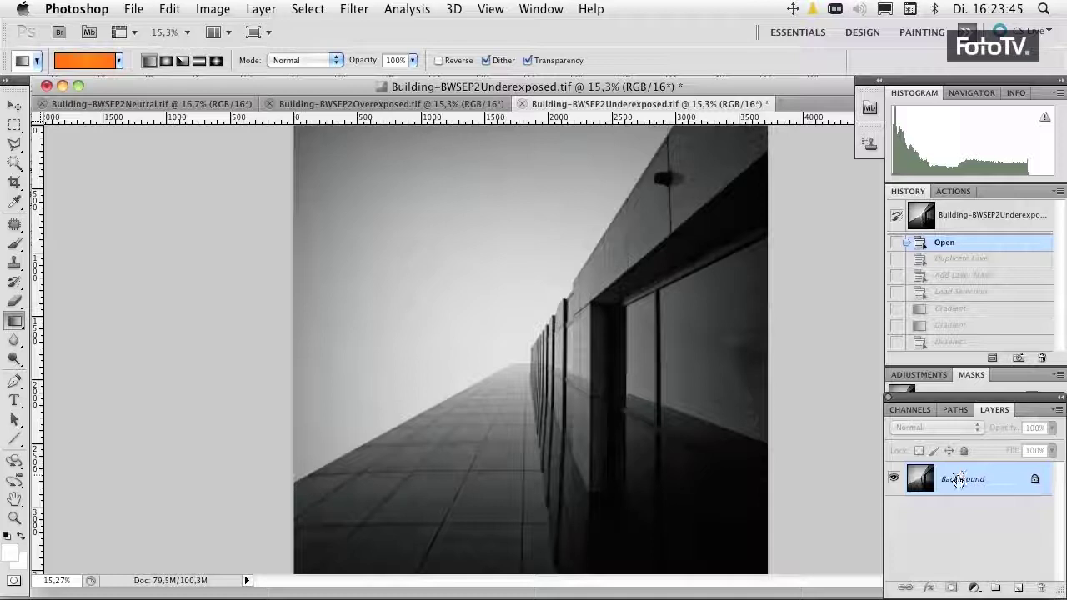
{"action": "left_click", "coordinate": [183, 105]}
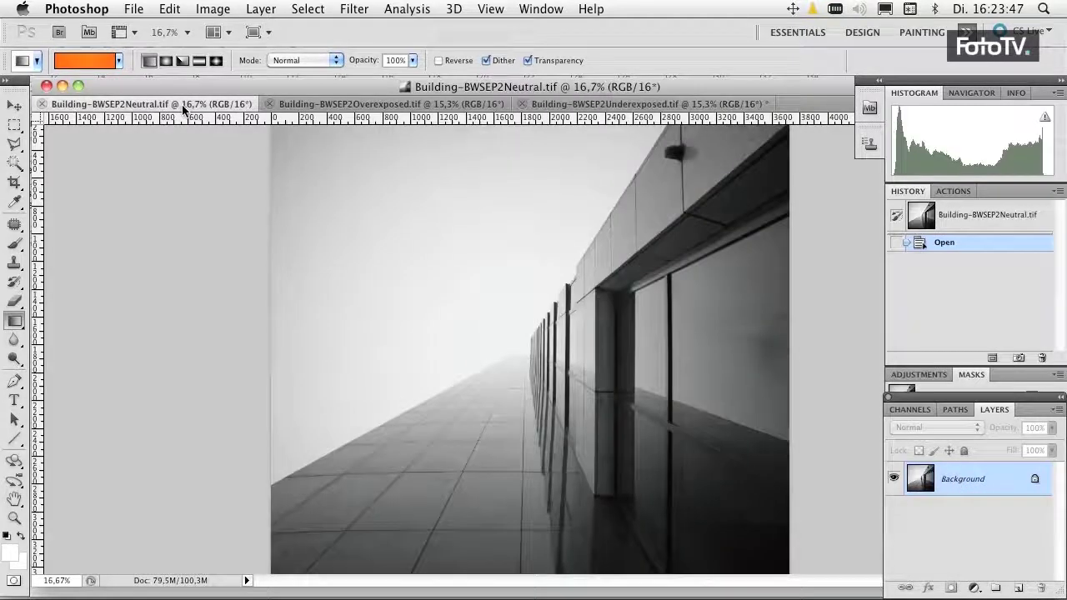
{"action": "right_click", "coordinate": [962, 480]}
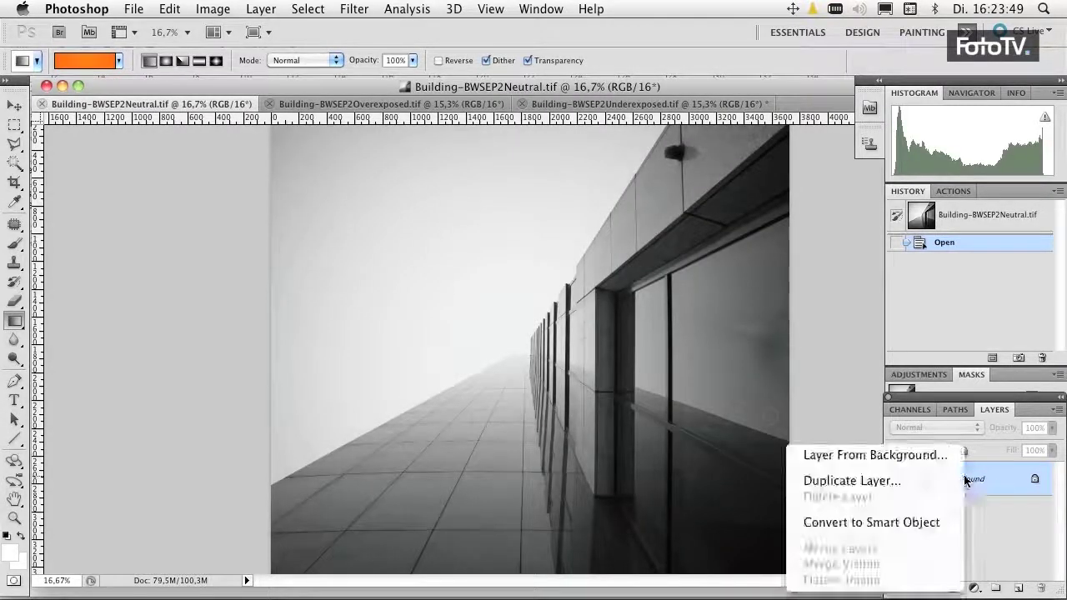
{"action": "left_click", "coordinate": [852, 480]}
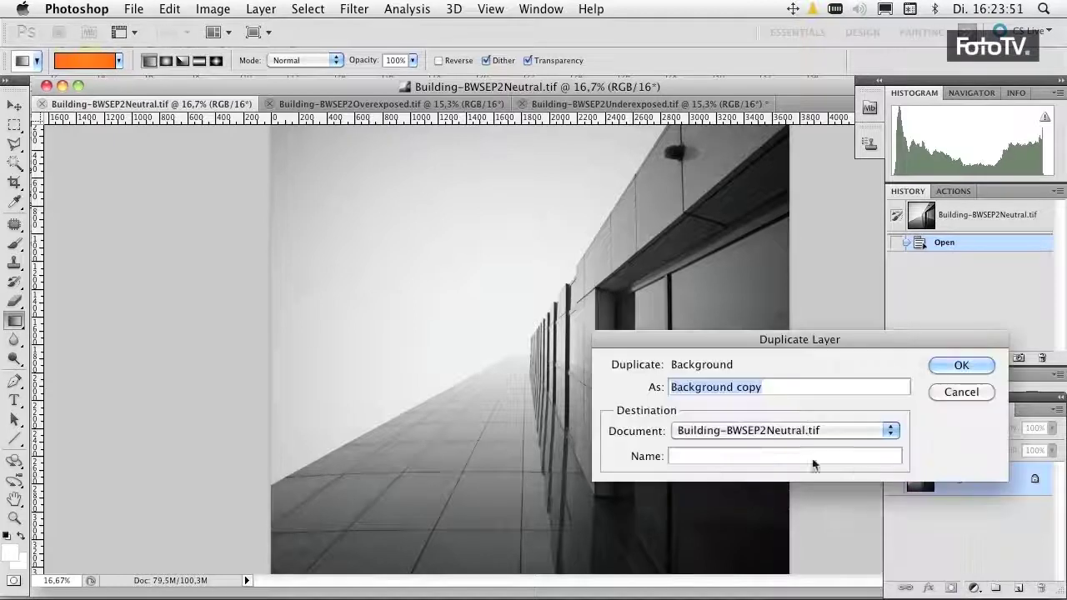
{"action": "left_click", "coordinate": [775, 433]}
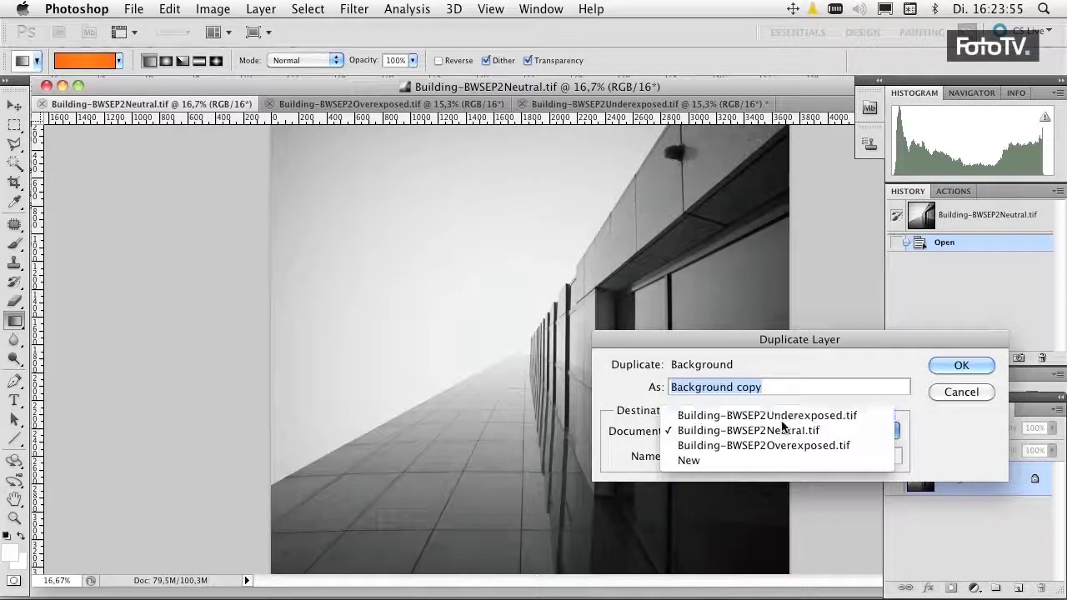
{"action": "left_click", "coordinate": [783, 419]}
{"action": "left_click", "coordinate": [963, 365]}
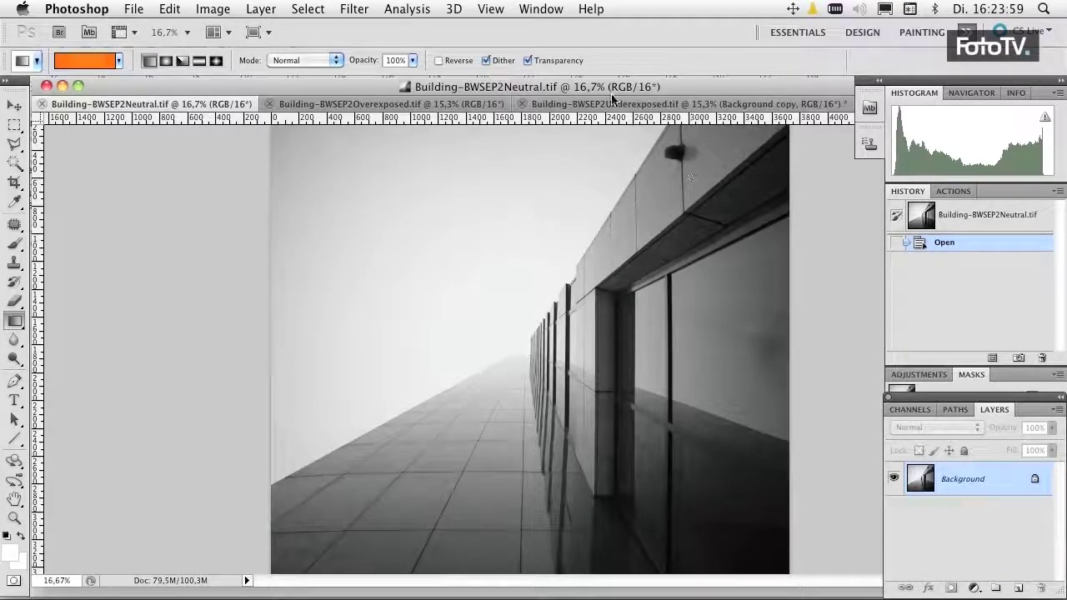
In Building-BWSEP2Underexposed.tif, compare the image with Background copy hidden and shown, and add a layer mask to that layer
{"action": "left_click", "coordinate": [683, 104]}
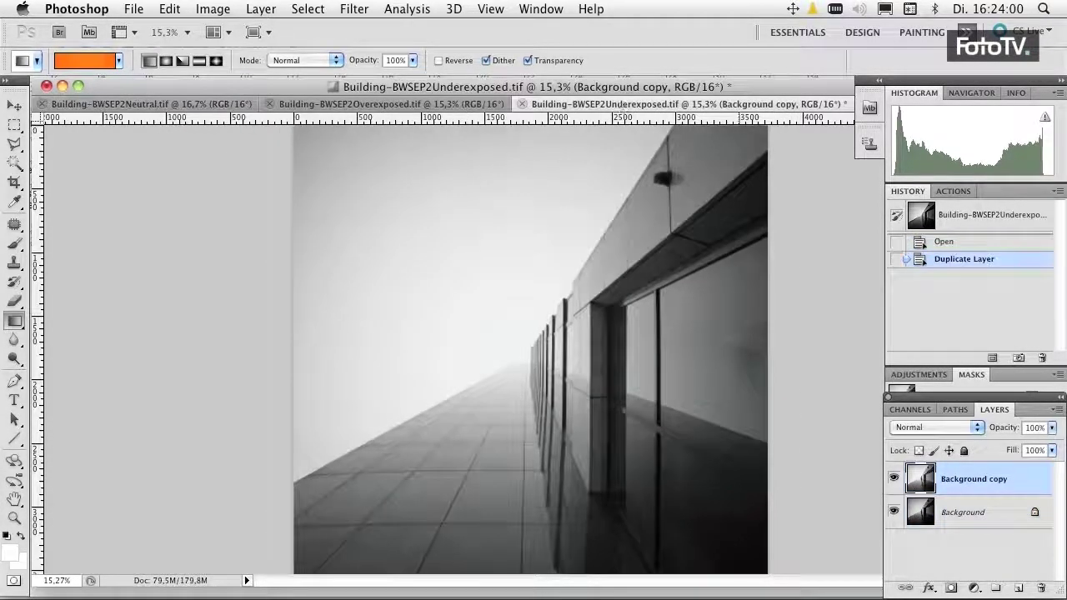
{"action": "left_click", "coordinate": [894, 479]}
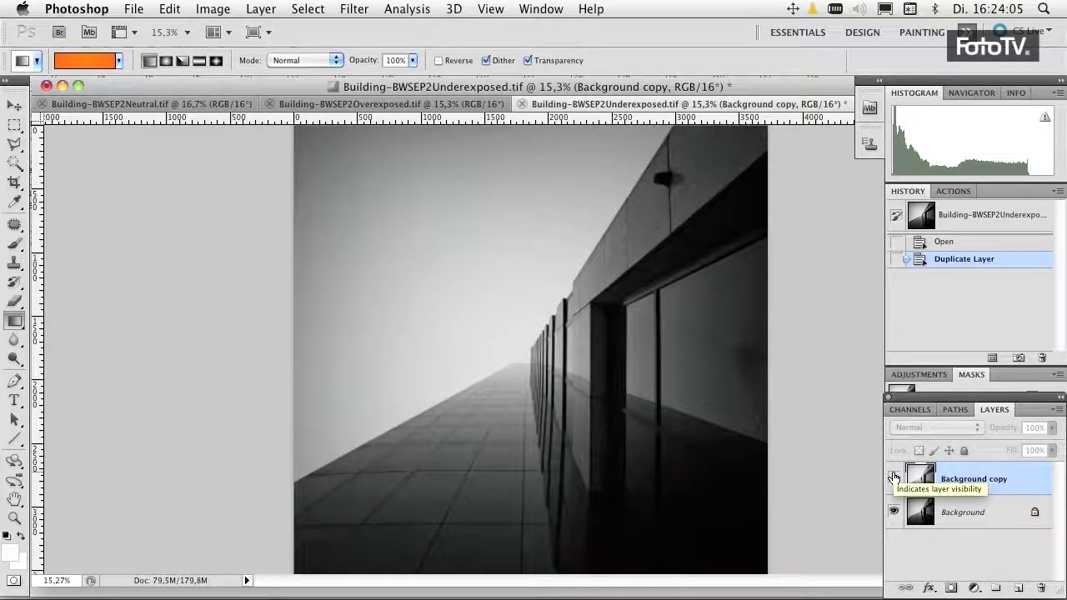
{"action": "left_click", "coordinate": [894, 478]}
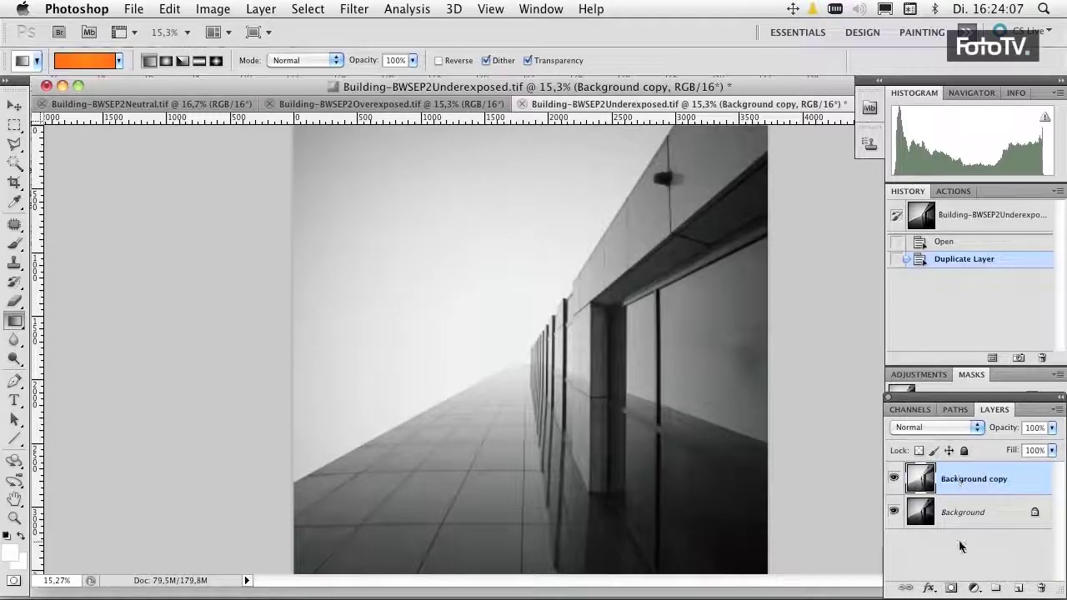
{"action": "left_click", "coordinate": [951, 588]}
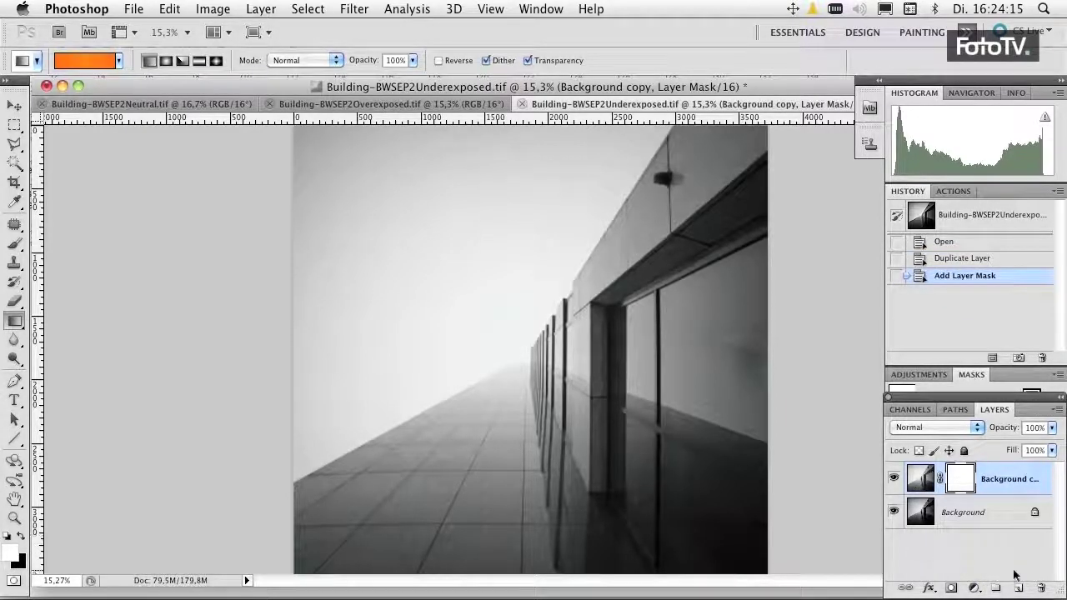
Load the saved "sky" channel as a new selection
{"action": "left_click", "coordinate": [306, 9]}
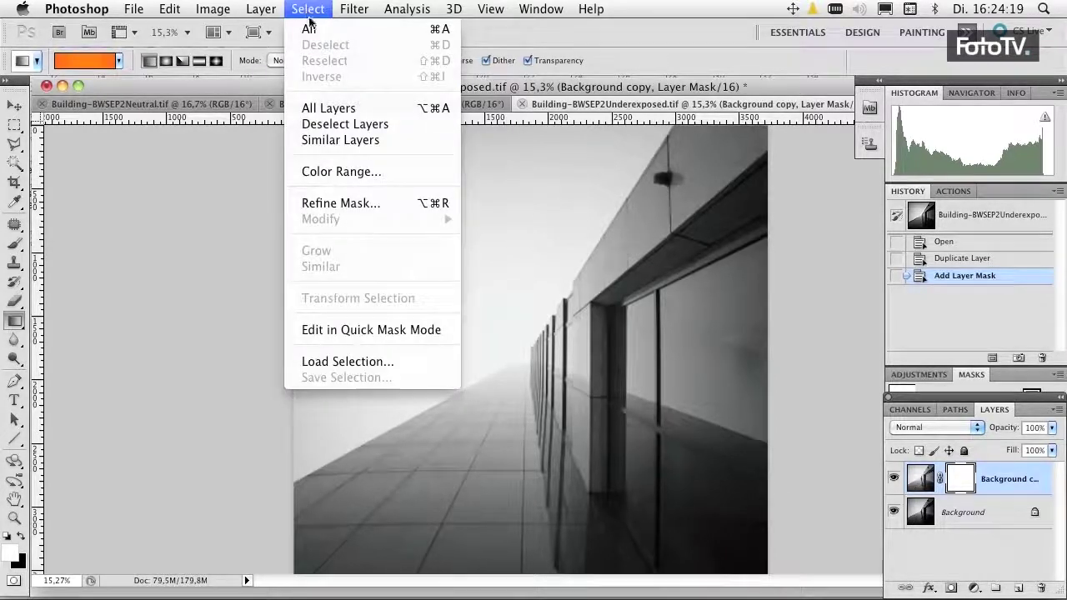
{"action": "left_click", "coordinate": [386, 362]}
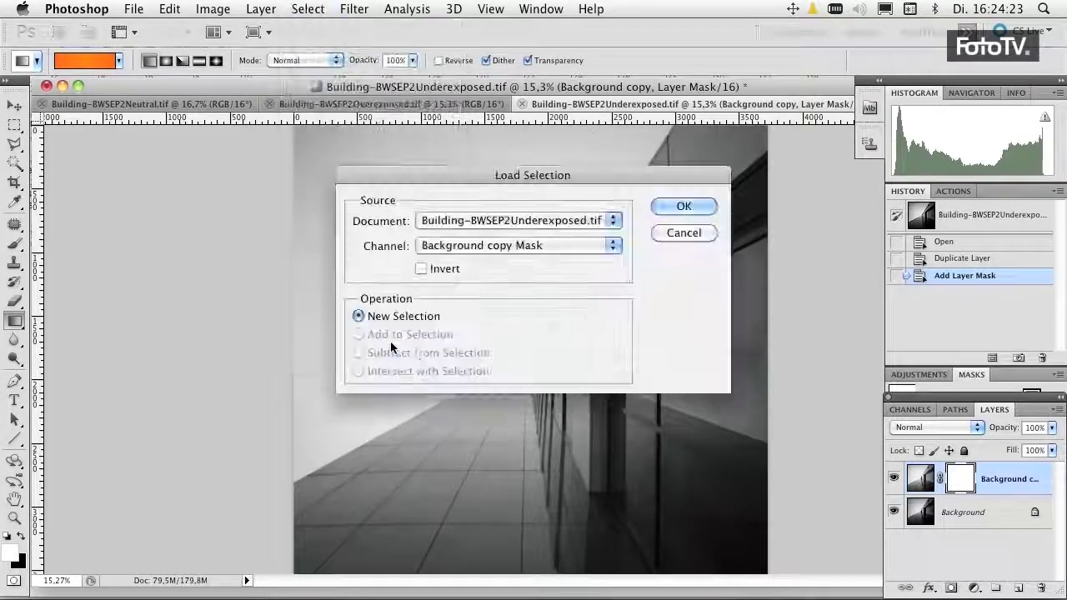
{"action": "left_click", "coordinate": [518, 247]}
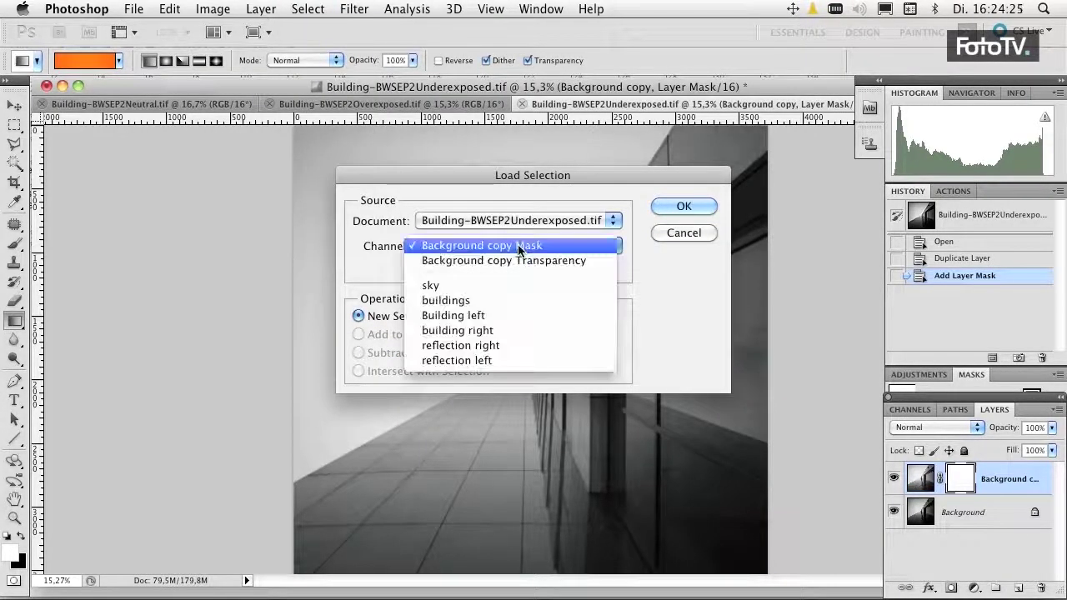
{"action": "left_click", "coordinate": [511, 286]}
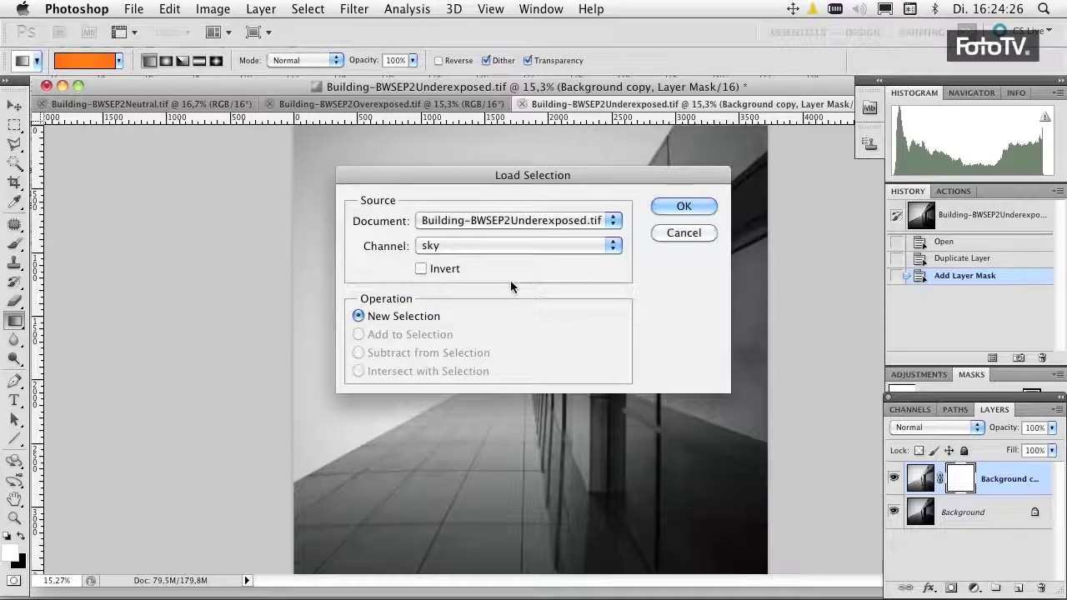
{"action": "left_click", "coordinate": [697, 203]}
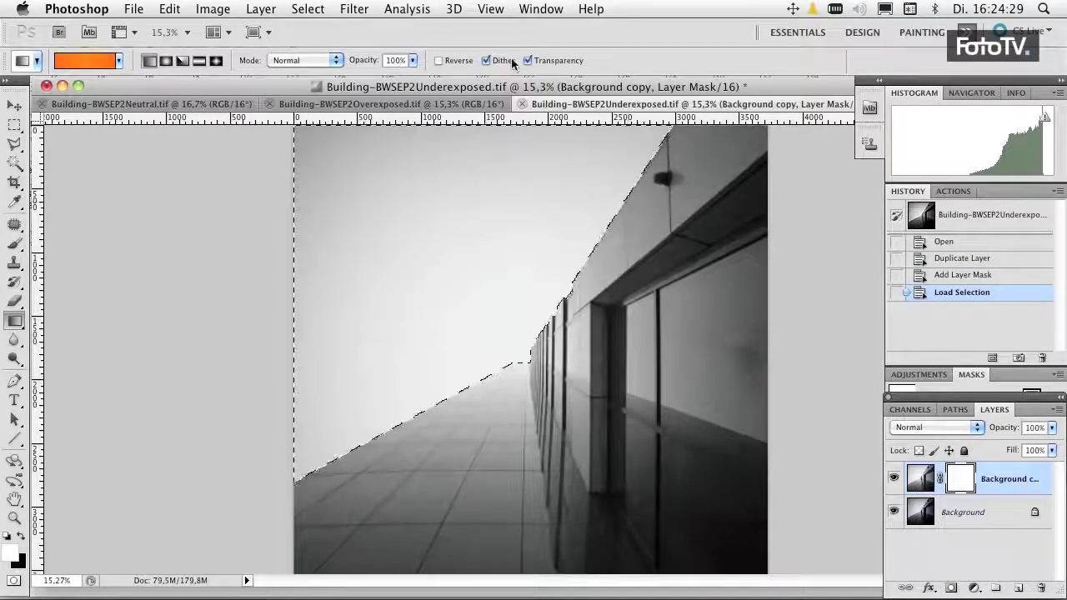
{"action": "left_click", "coordinate": [538, 9]}
{"action": "mouse_move", "coordinate": [555, 48]}
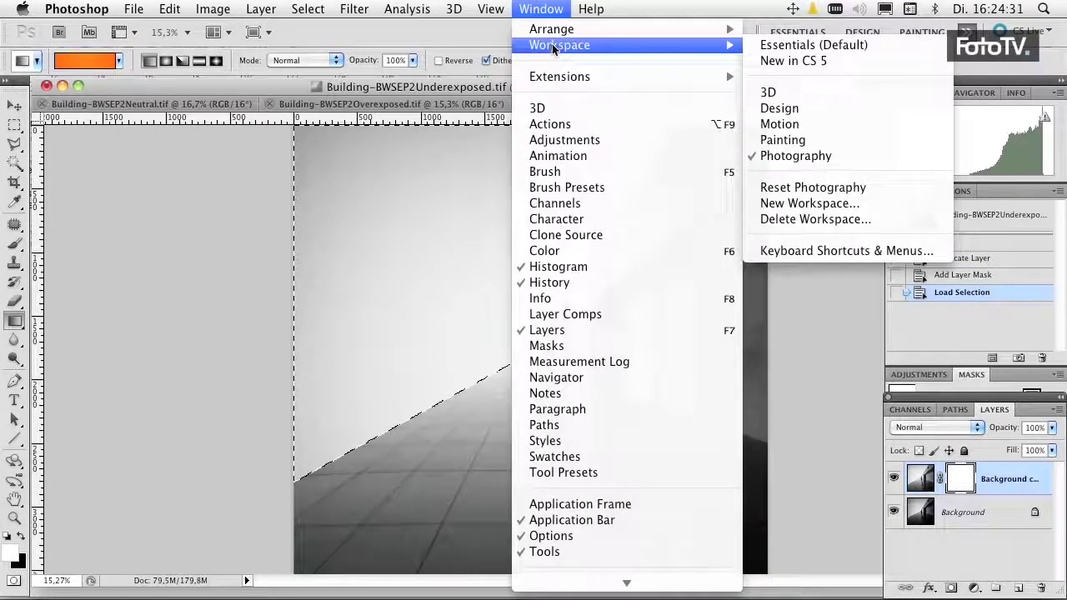
{"action": "left_click", "coordinate": [561, 6]}
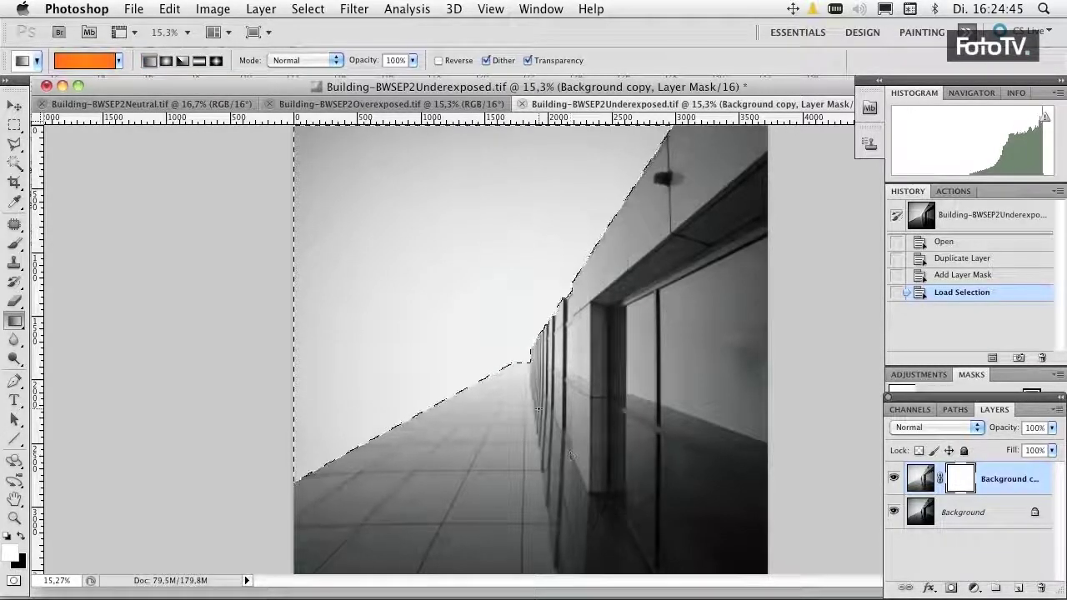
Draw a black-to-white gradient on the Background copy mask within the sky selection, and deselect
{"action": "left_click_drag", "start_coordinate": [594, 428], "coordinate": [689, 532]}
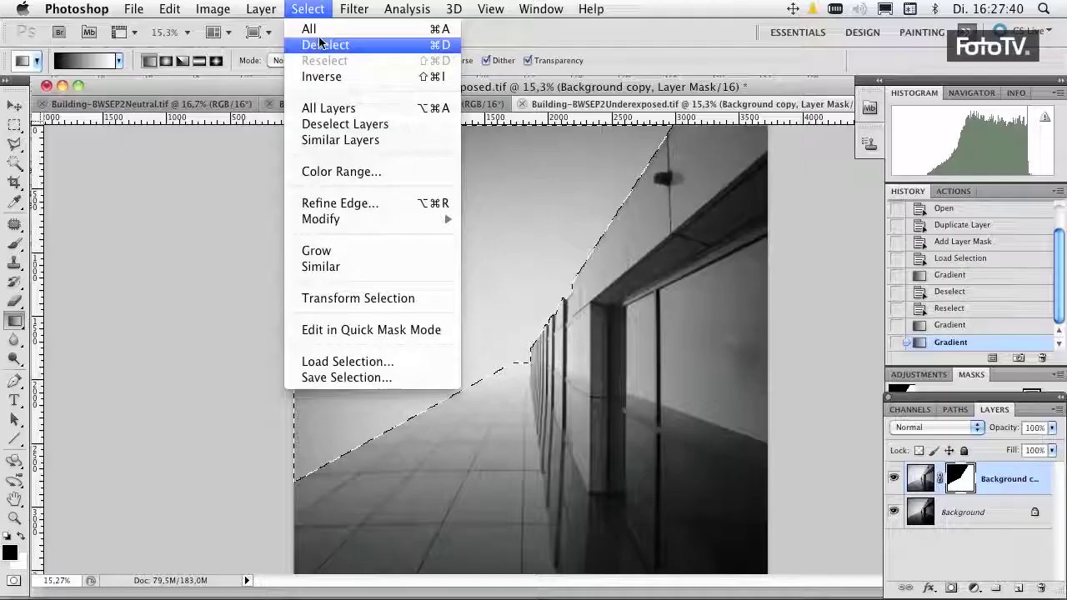
{"action": "left_click", "coordinate": [321, 44]}
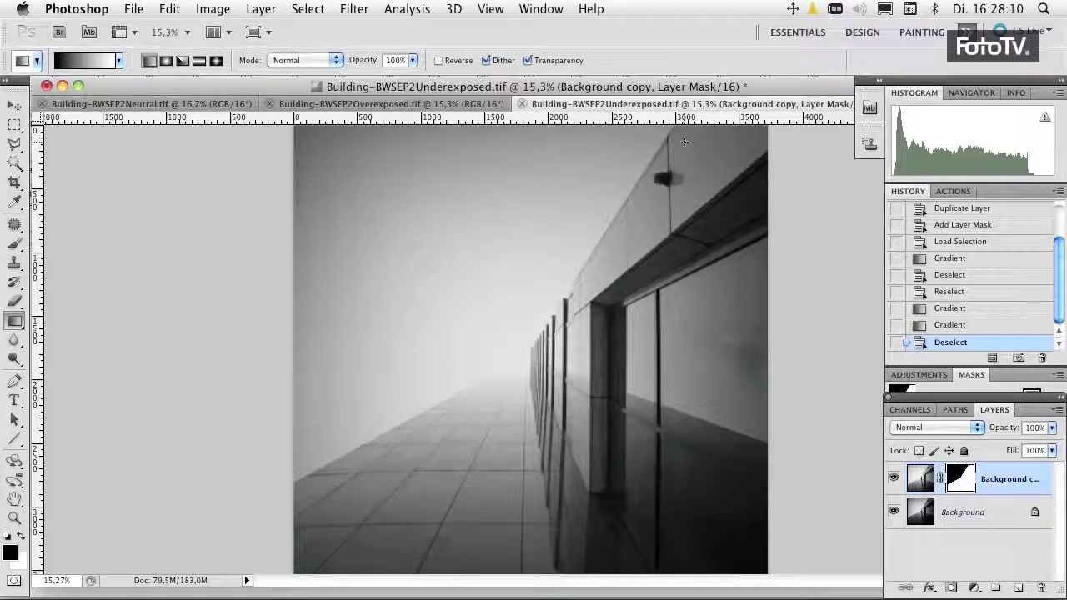
Load the saved "buildings" channel as a new selection
{"action": "left_click", "coordinate": [299, 9]}
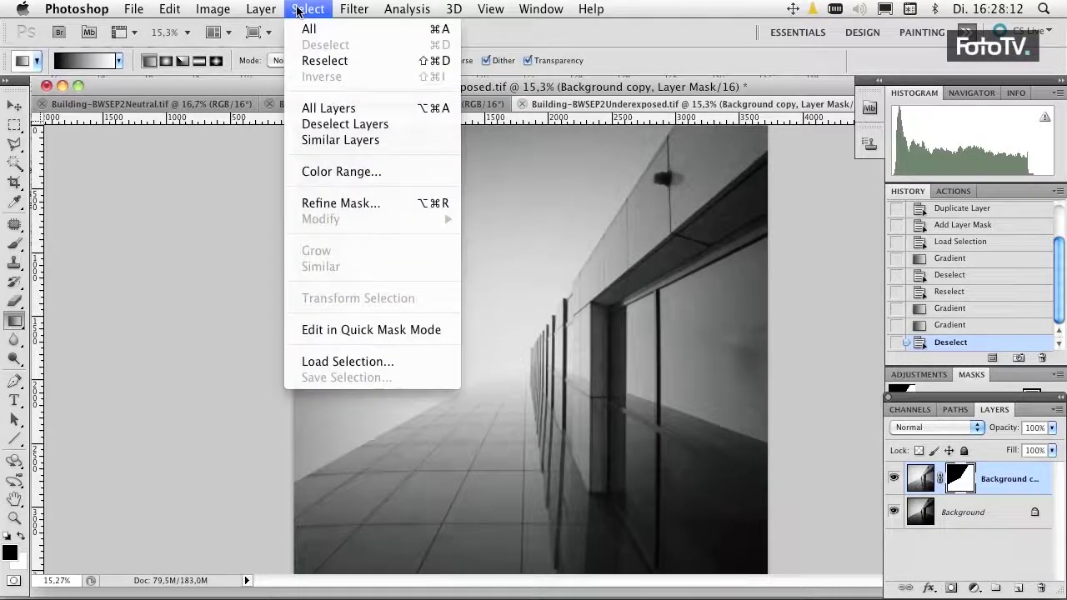
{"action": "left_click", "coordinate": [334, 361]}
{"action": "left_click", "coordinate": [582, 243]}
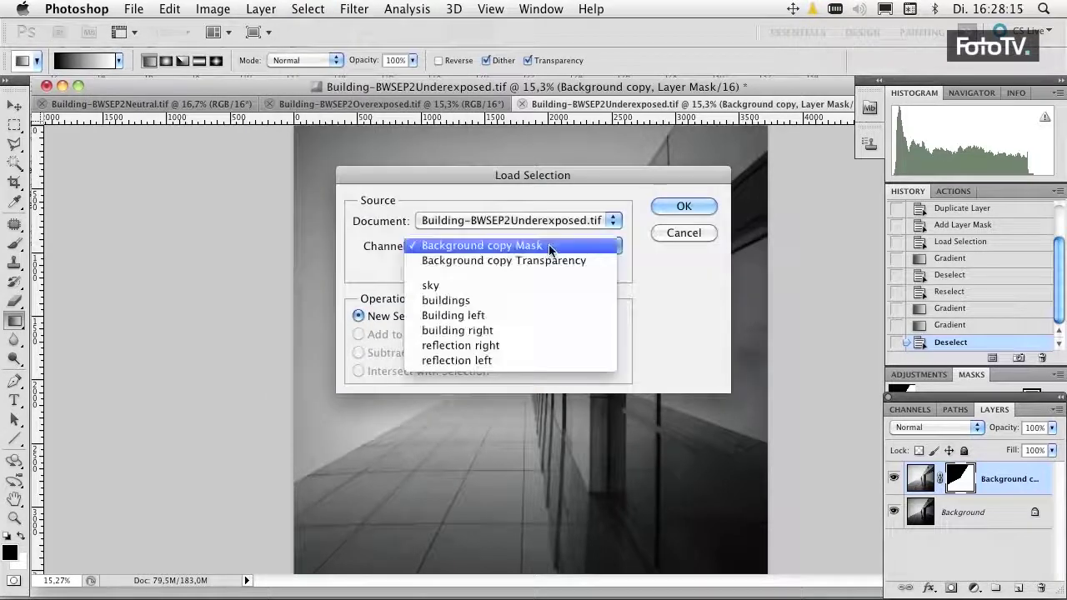
{"action": "left_click", "coordinate": [540, 300]}
{"action": "left_click", "coordinate": [683, 207]}
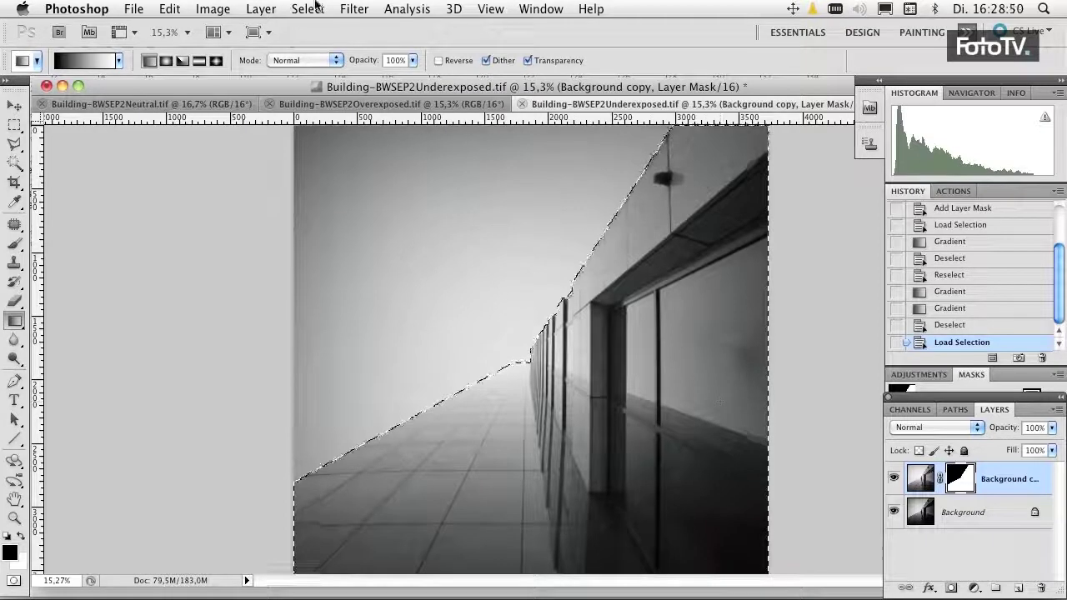
Load the saved "Building left" channel as a new selection in place of the buildings selection
{"action": "left_click", "coordinate": [315, 7]}
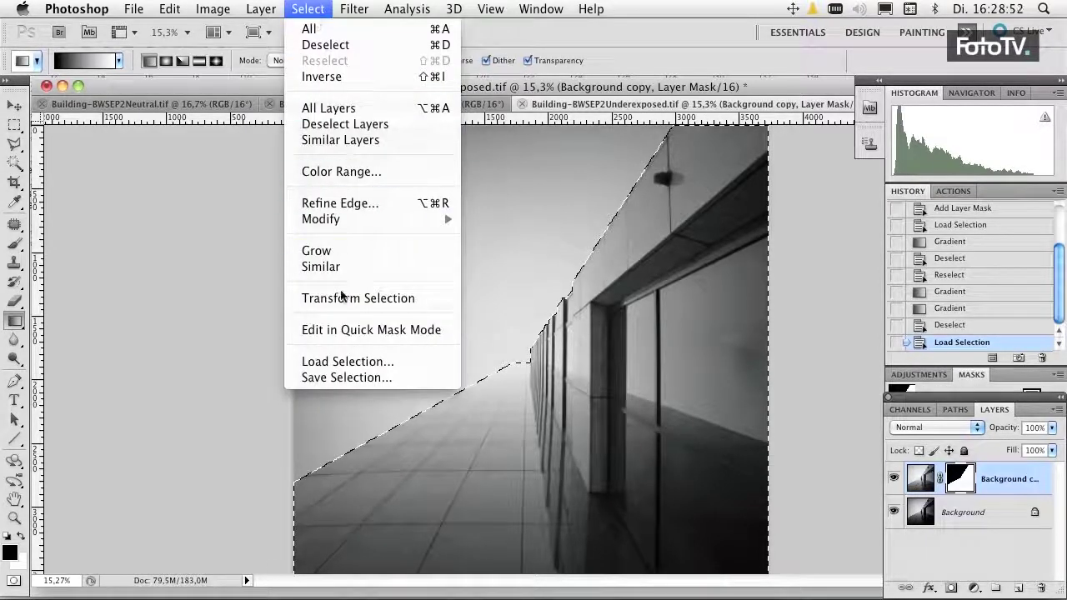
{"action": "left_click", "coordinate": [348, 362]}
{"action": "left_click", "coordinate": [545, 246]}
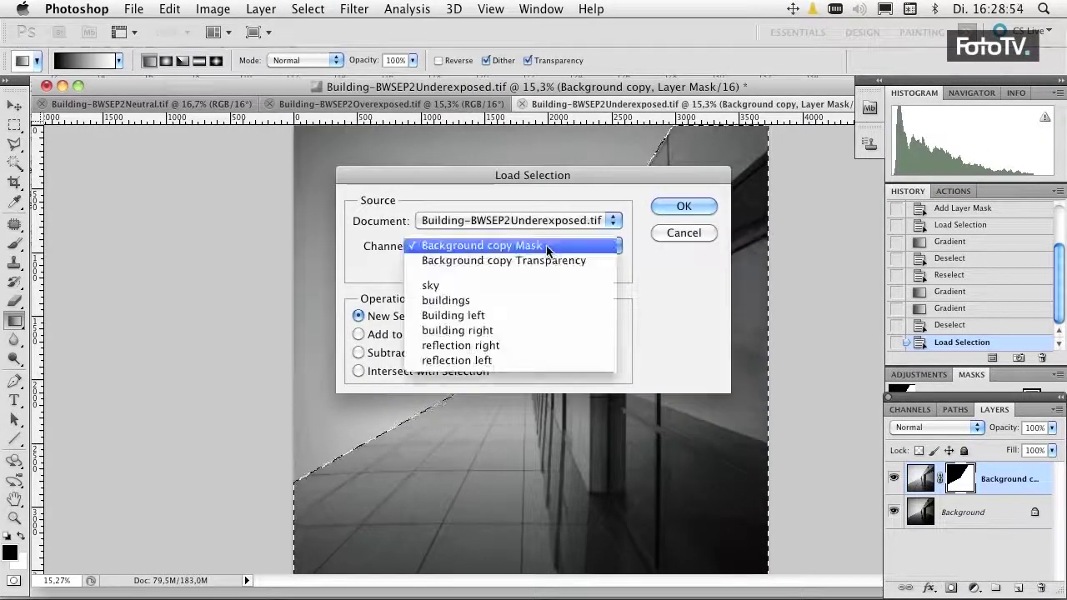
{"action": "left_click", "coordinate": [524, 321]}
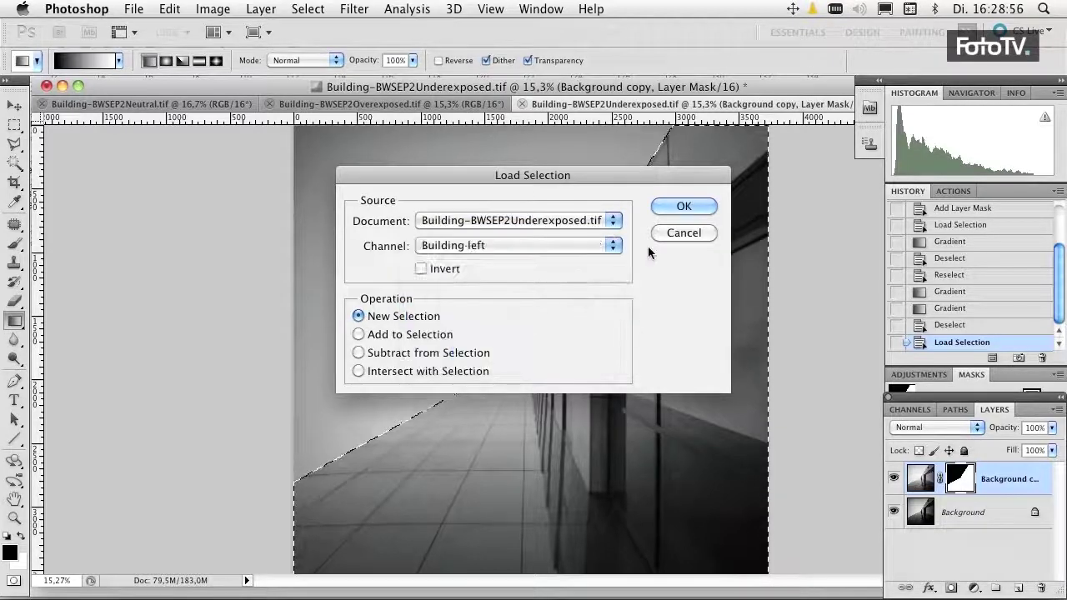
{"action": "left_click", "coordinate": [684, 206]}
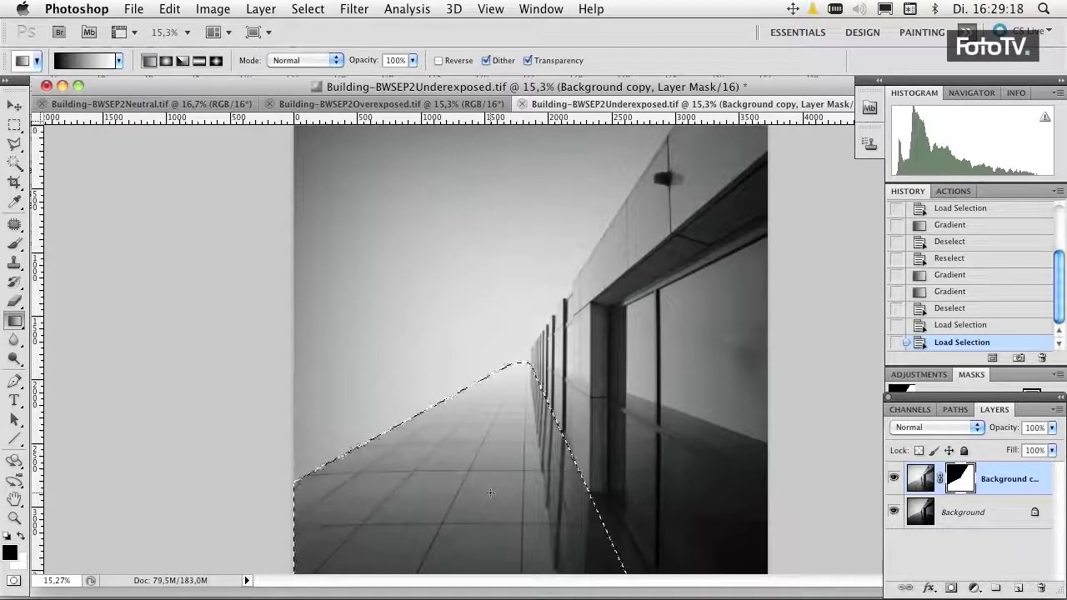
Replace the current selection with the saved "building right" channel
{"action": "left_click", "coordinate": [308, 8]}
{"action": "left_click", "coordinate": [358, 362]}
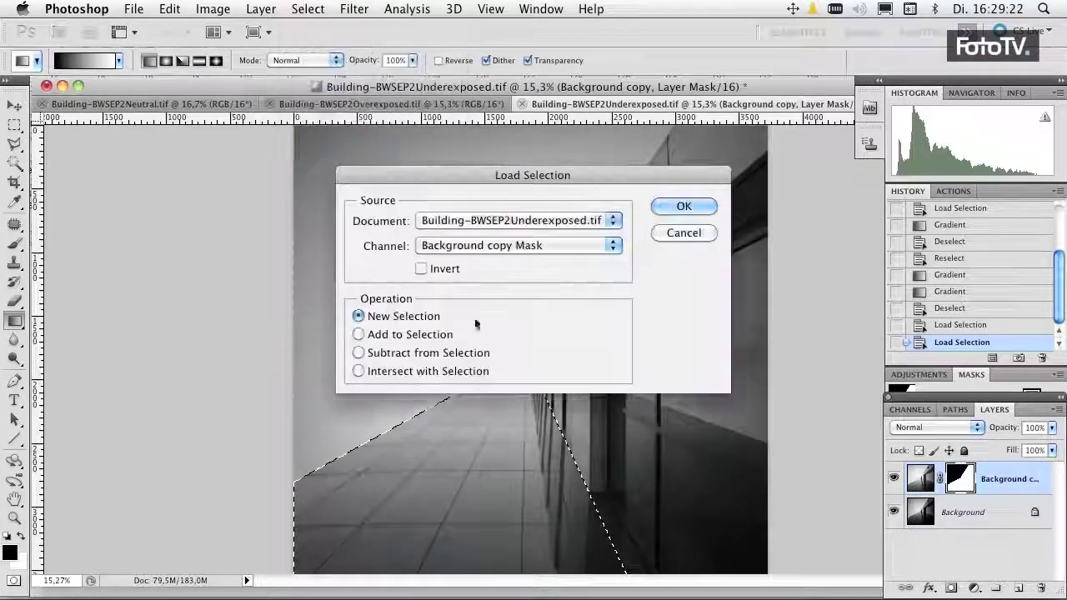
{"action": "left_click", "coordinate": [517, 245]}
{"action": "left_click", "coordinate": [523, 316]}
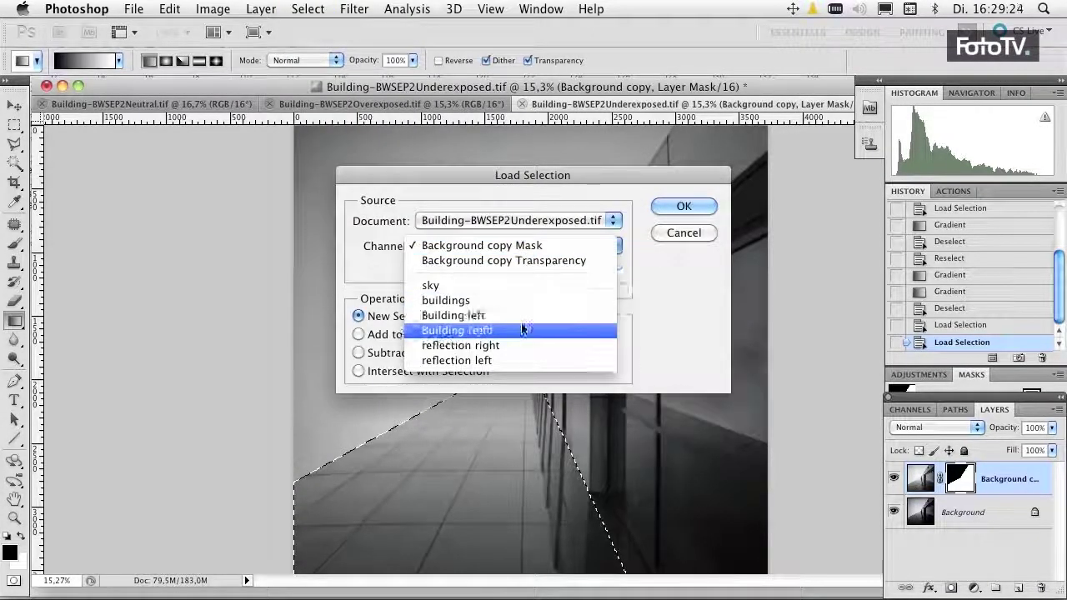
{"action": "left_click", "coordinate": [522, 331]}
{"action": "left_click", "coordinate": [684, 208]}
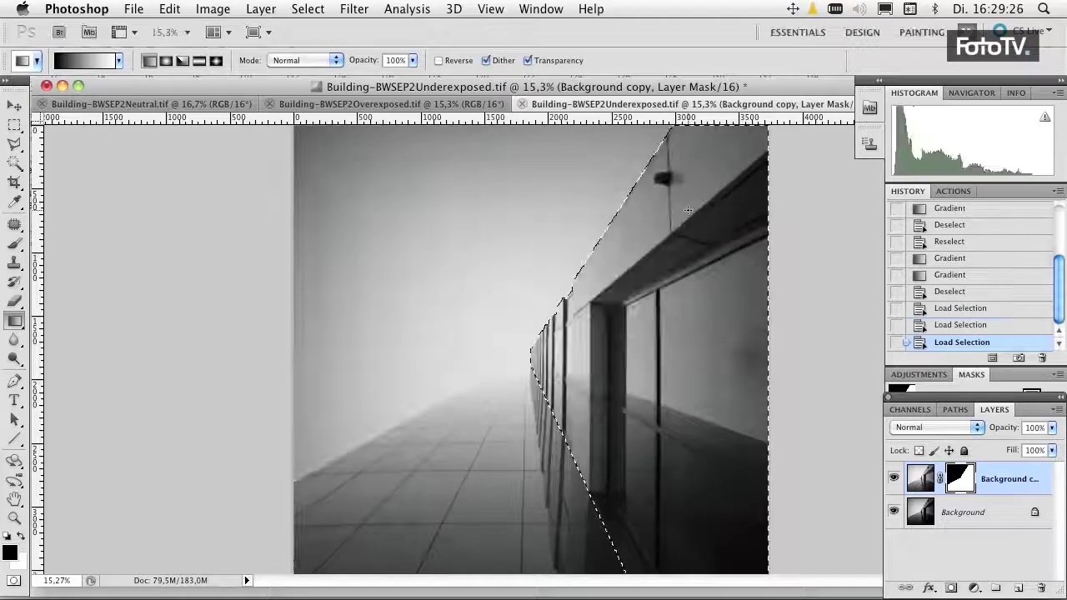
Replace the current selection with the saved "reflection right" channel
{"action": "left_click", "coordinate": [307, 9]}
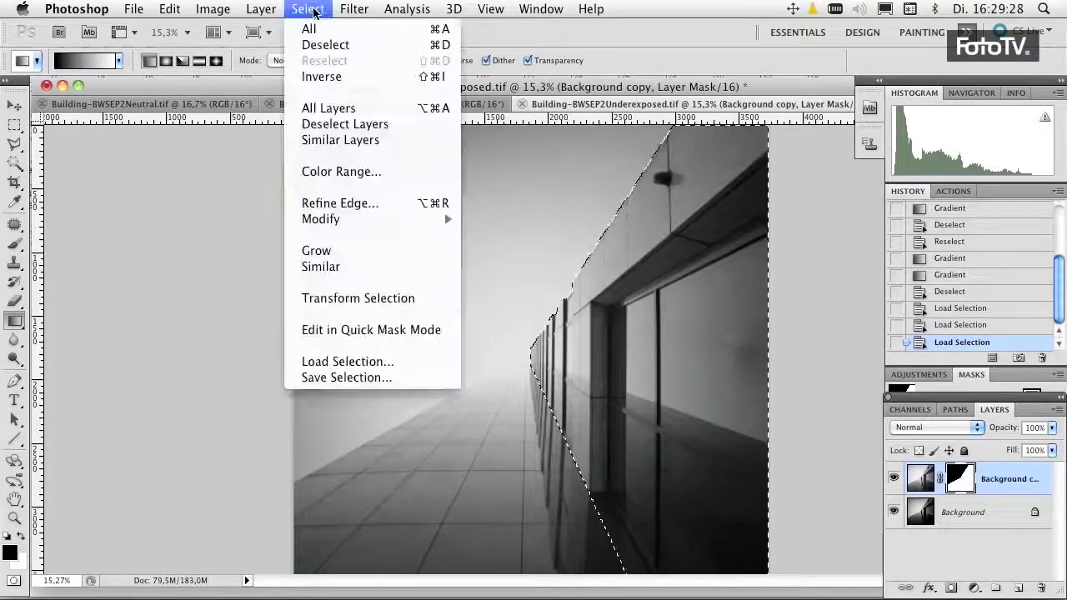
{"action": "left_click", "coordinate": [381, 361]}
{"action": "left_click", "coordinate": [517, 245]}
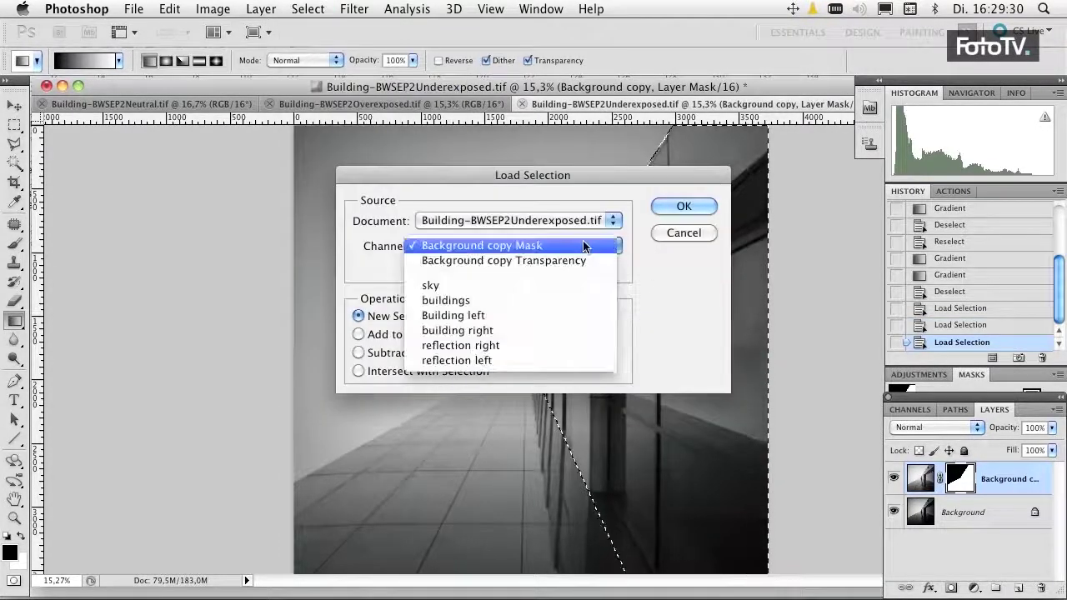
{"action": "left_click", "coordinate": [511, 347]}
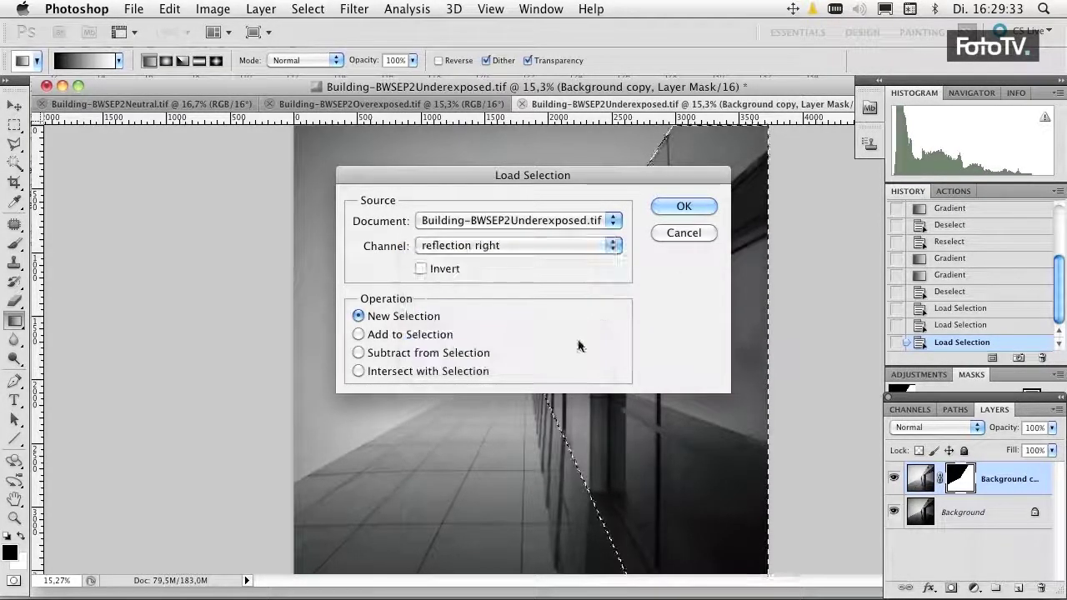
{"action": "left_click", "coordinate": [683, 206]}
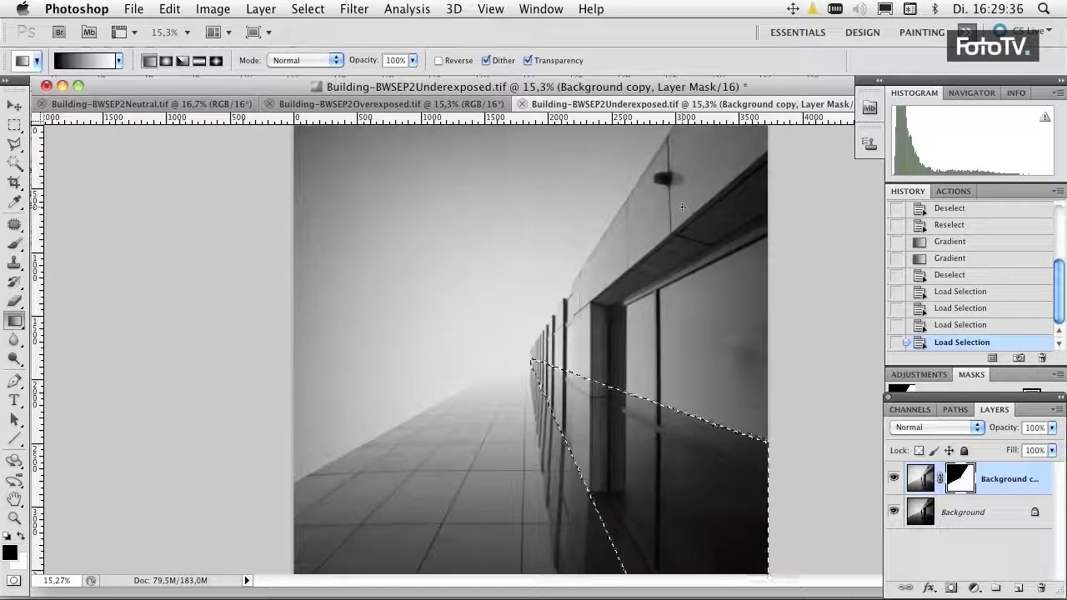
Load the saved "reflection left" channel as a new selection
{"action": "left_click", "coordinate": [308, 9]}
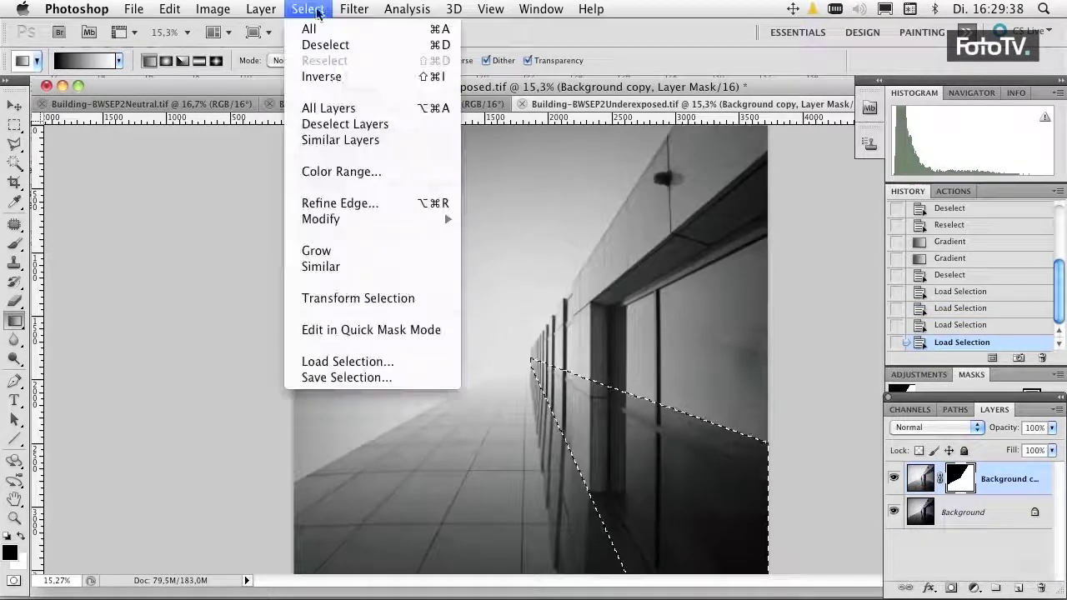
{"action": "left_click", "coordinate": [372, 361]}
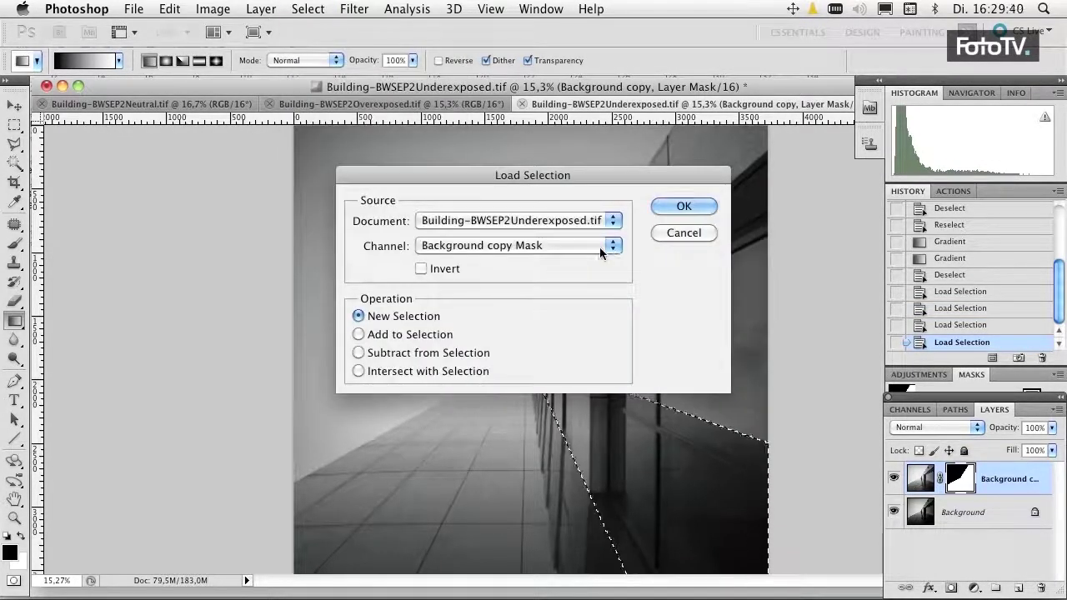
{"action": "left_click", "coordinate": [600, 245]}
{"action": "left_click", "coordinate": [558, 359]}
{"action": "left_click", "coordinate": [698, 206]}
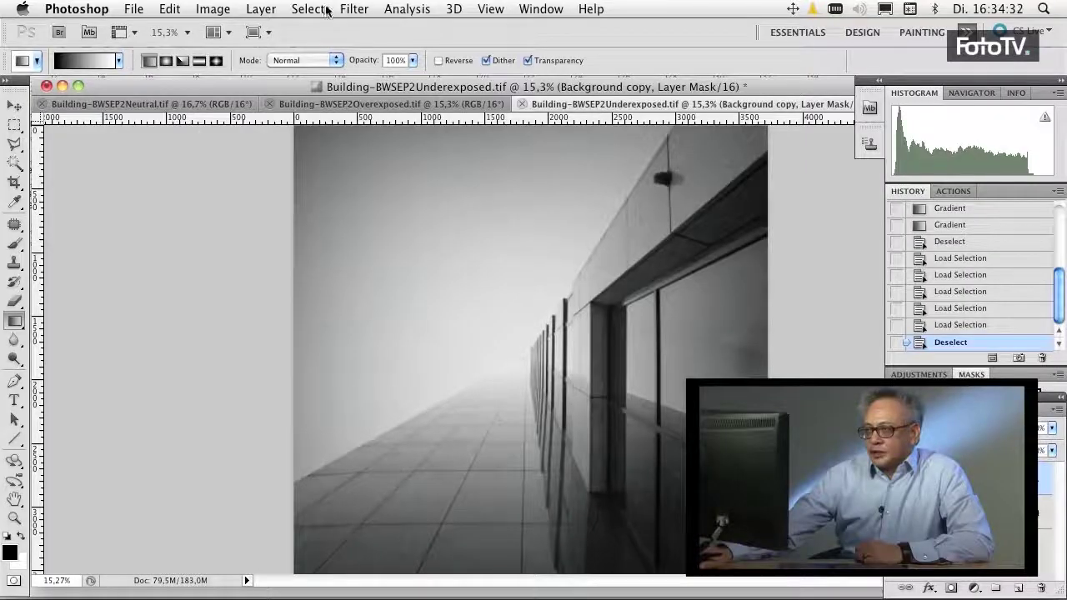
Reselect the last selection and display it in Quick Mask mode
{"action": "left_click", "coordinate": [324, 9]}
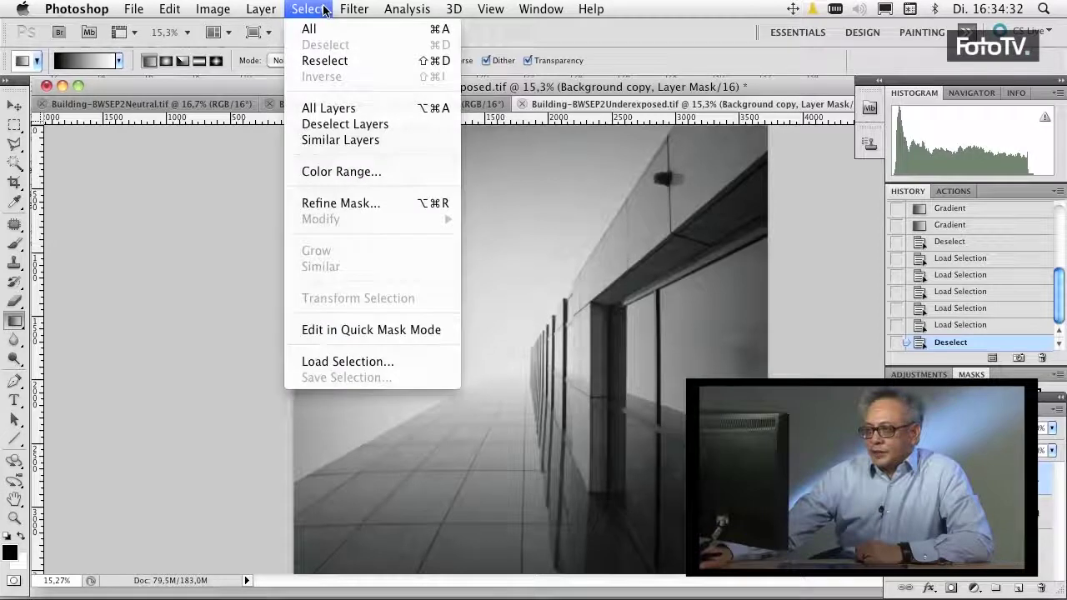
{"action": "left_click", "coordinate": [324, 60]}
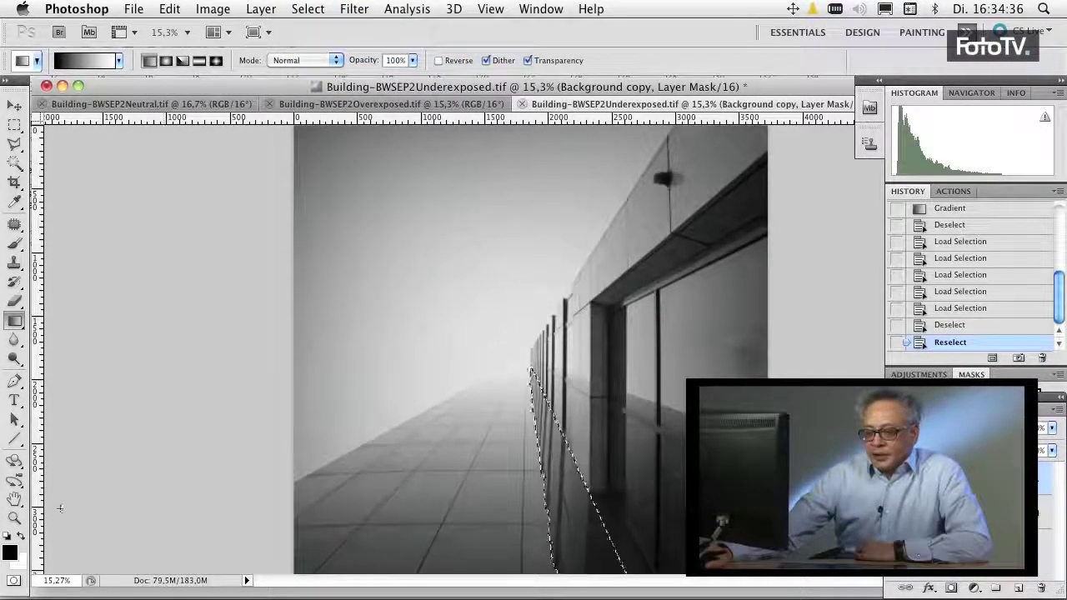
{"action": "left_click", "coordinate": [14, 581]}
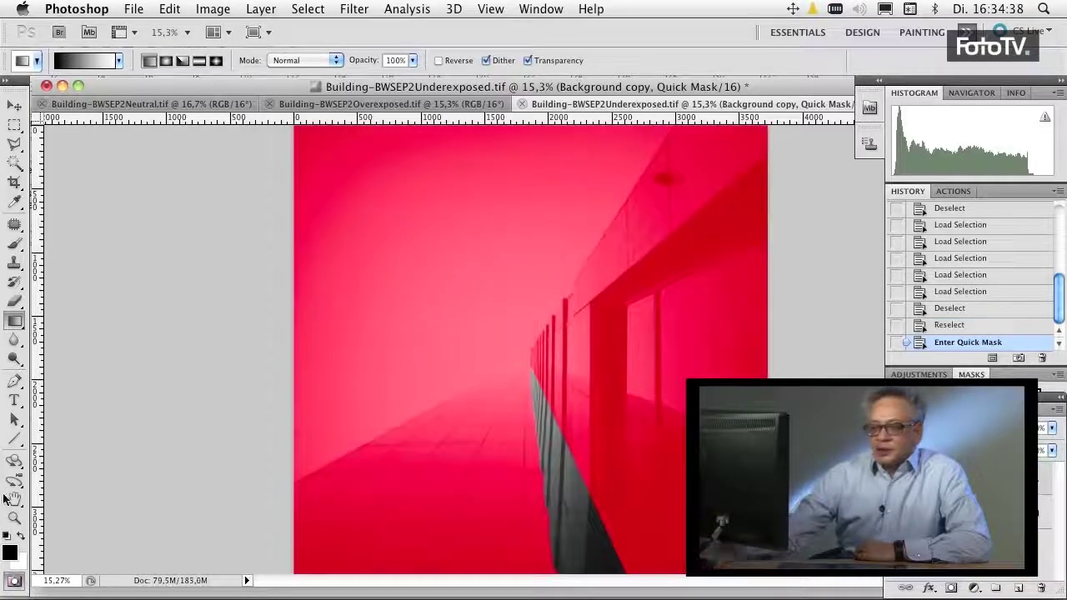